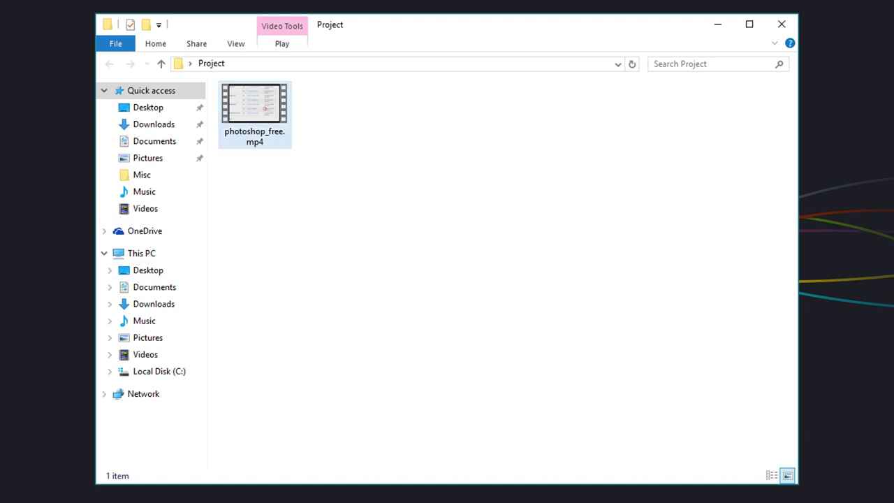
Check the file properties of the original photoshop_free.mp4.
right_click(252, 121)
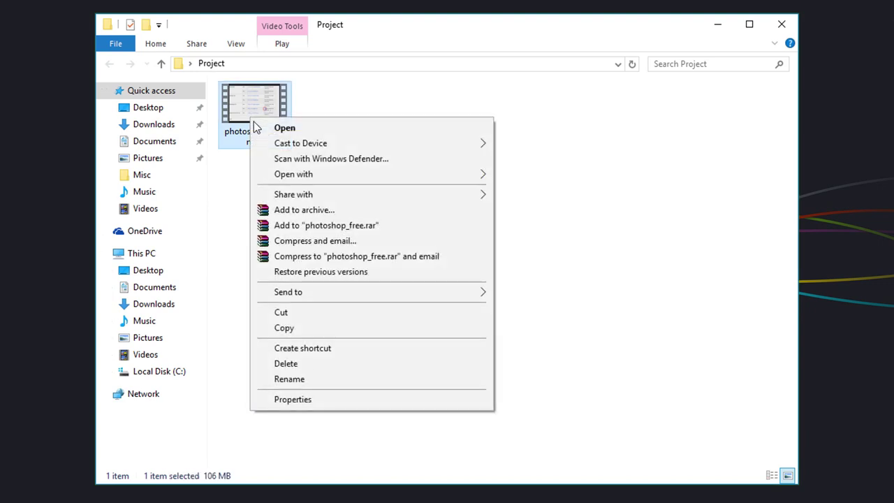
left_click(323, 399)
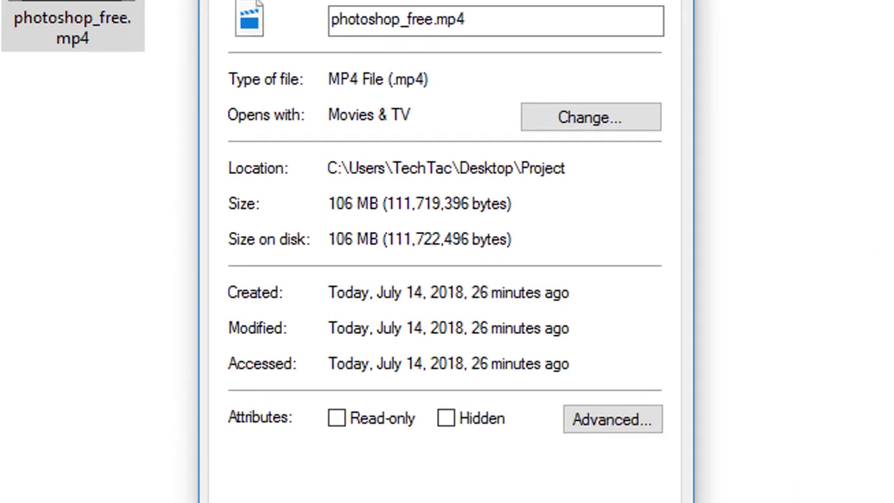
left_click(425, 412)
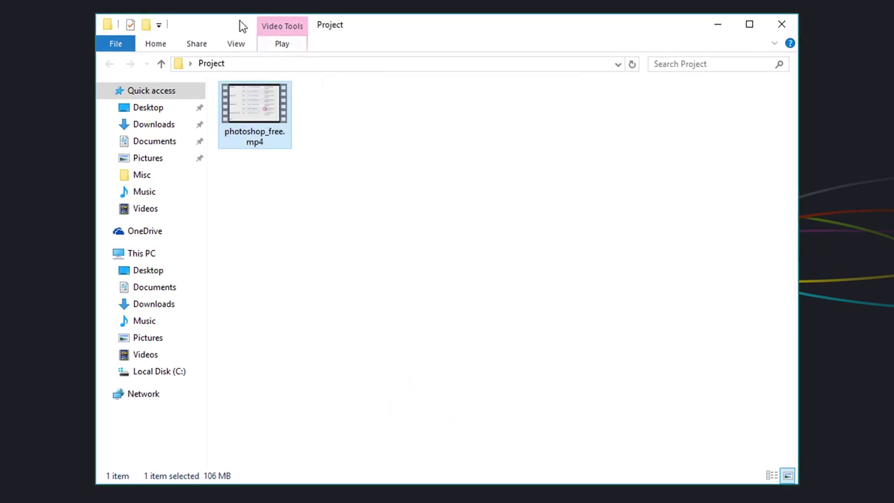
Load photoshop_free.mp4 into HandBrake as the source video, then open the Tools menu.
left_click_drag(240, 21, 570, 64)
left_click_drag(591, 155, 209, 230)
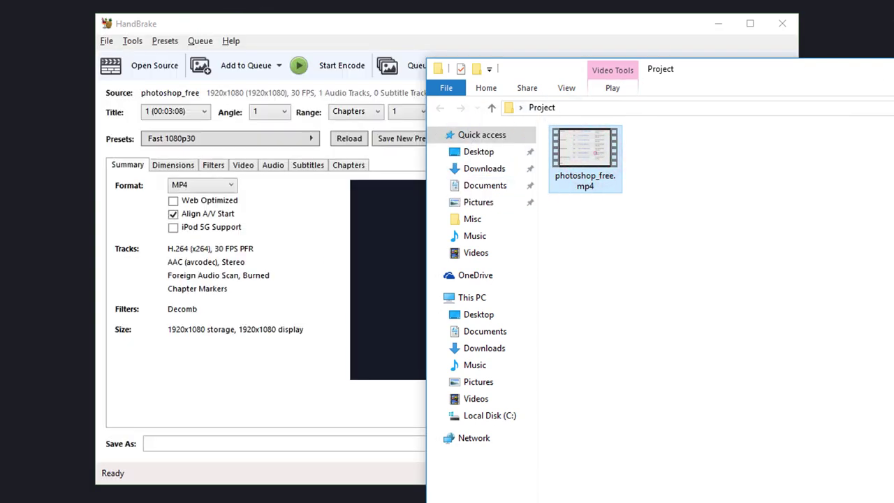
left_click(390, 178)
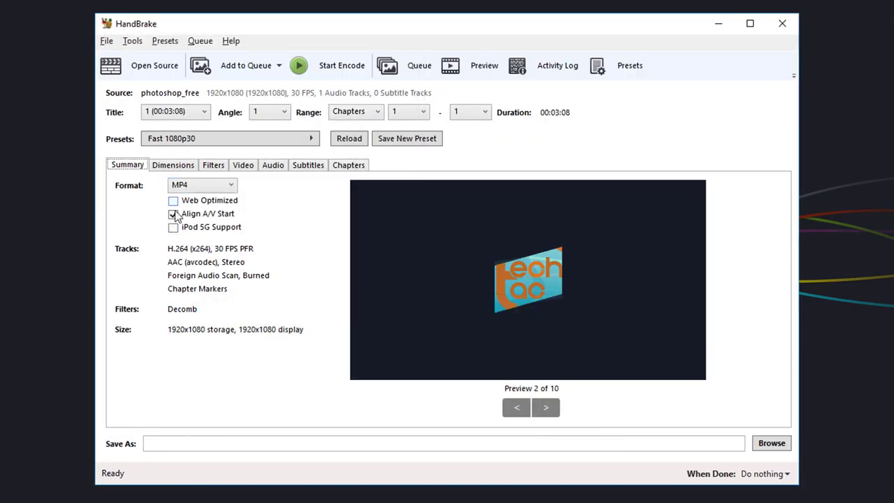
left_click(134, 40)
Set Output Files default path to {source_path} and file name format to {source}-opt.
left_click(152, 90)
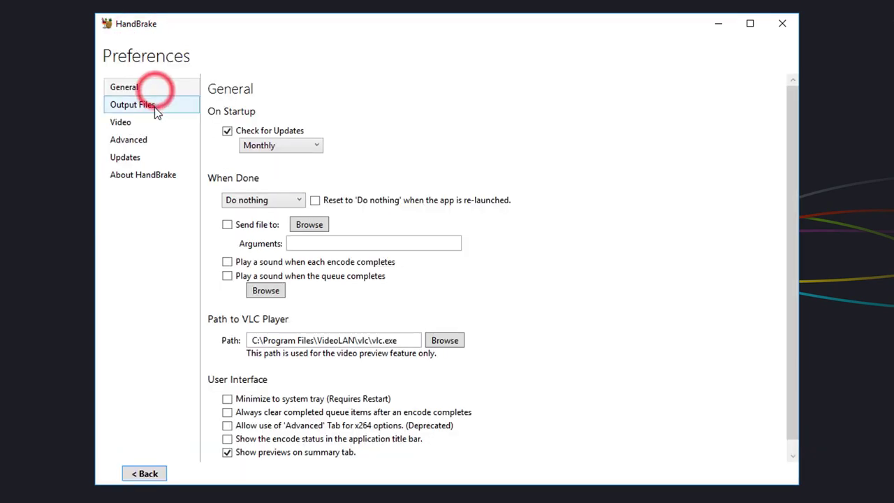
left_click(152, 106)
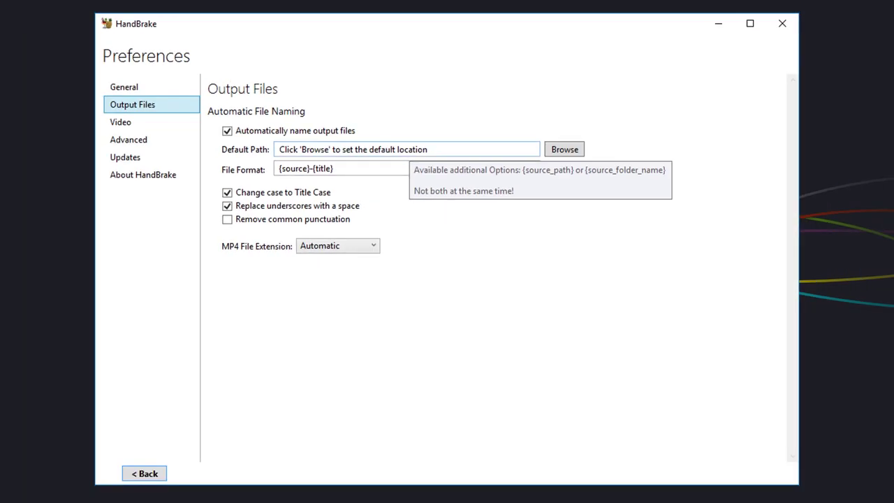
left_click_drag(437, 149, 359, 150)
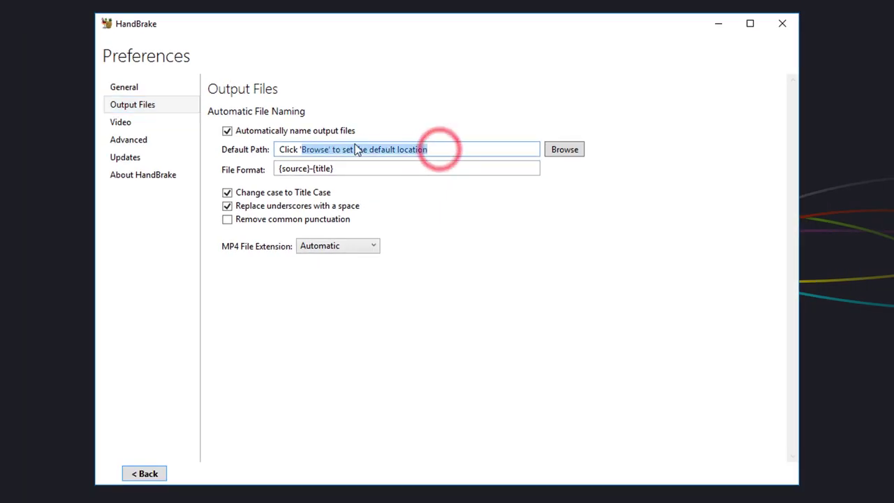
left_click(421, 150)
triple_click(440, 150)
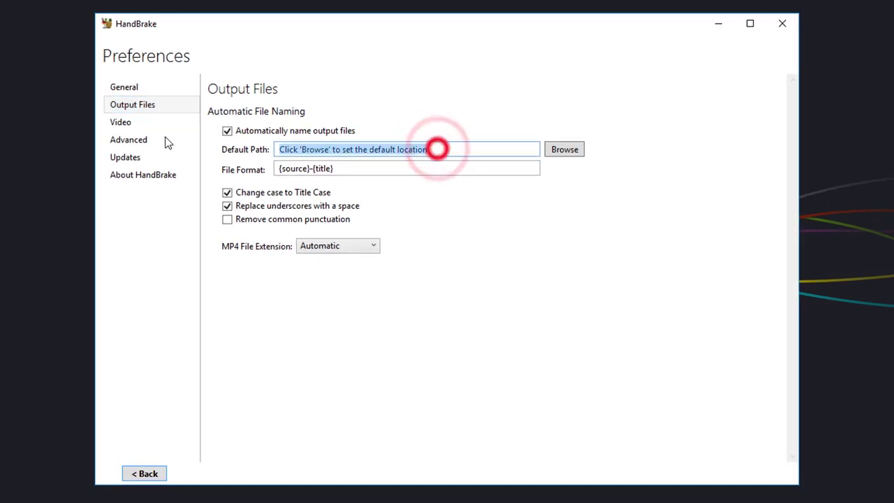
key("BackSpace")
type("{source_path}")
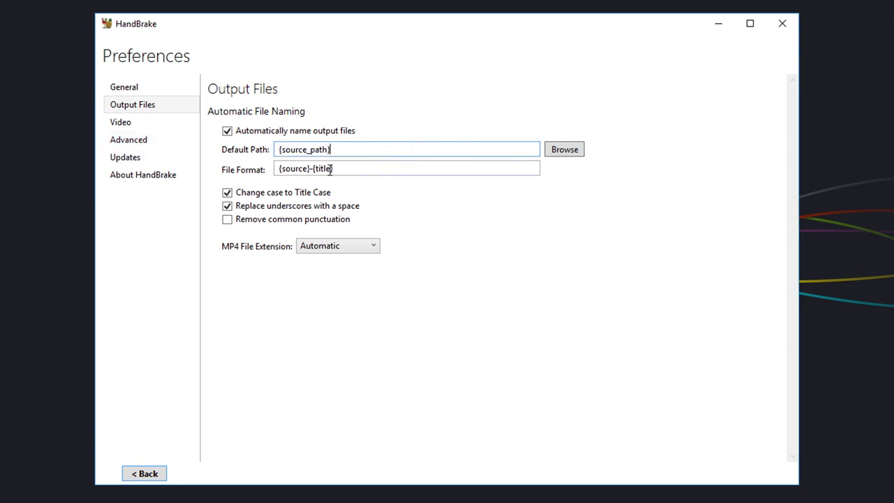
left_click(335, 168)
left_click_drag(334, 168, 315, 170)
type("op")
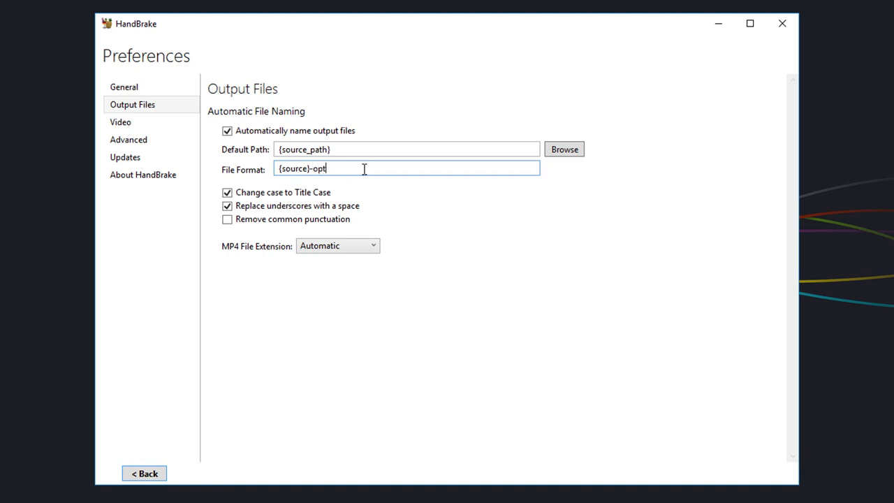
left_click(145, 476)
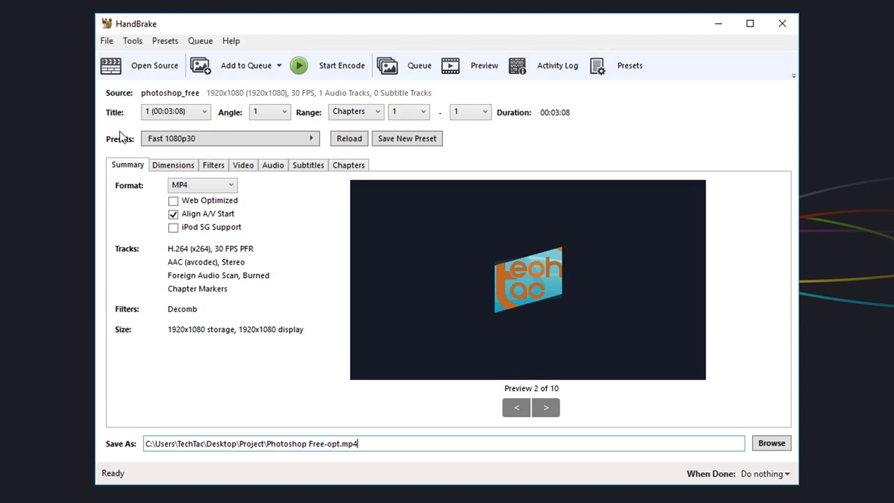
Apply the General > Fast 1080p30 preset and tick Web Optimized.
left_click(226, 137)
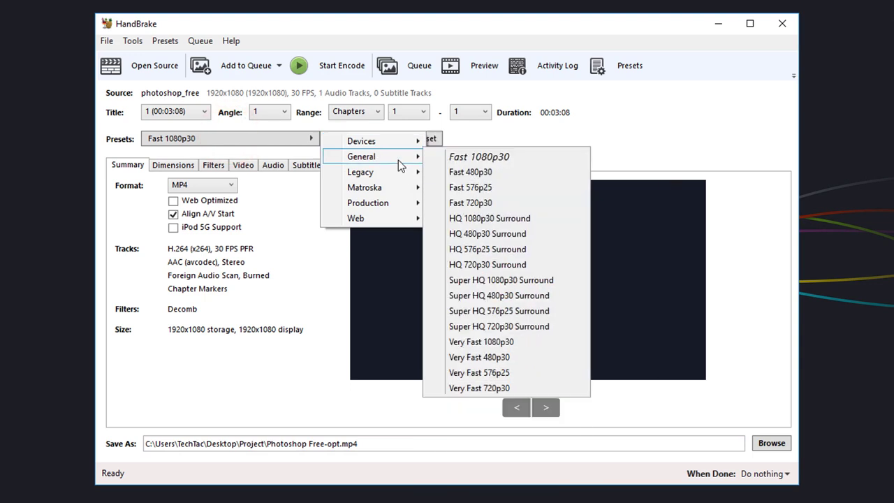
mouse_move(361, 157)
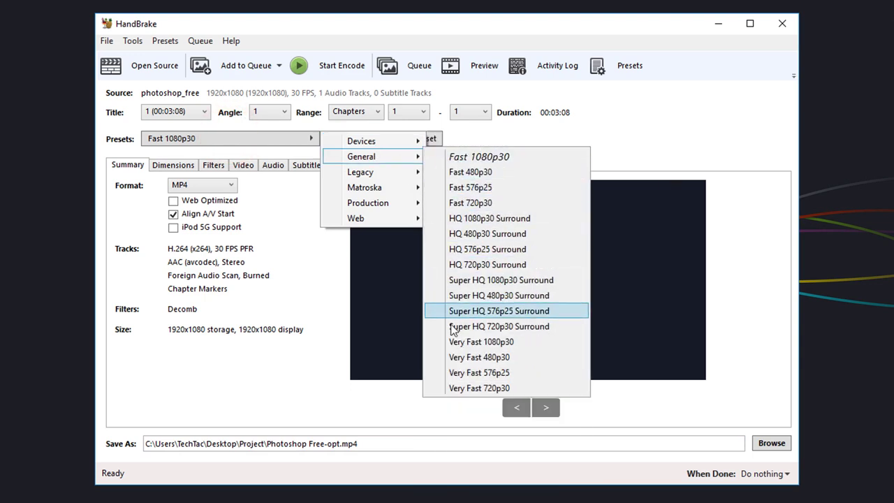
left_click(459, 157)
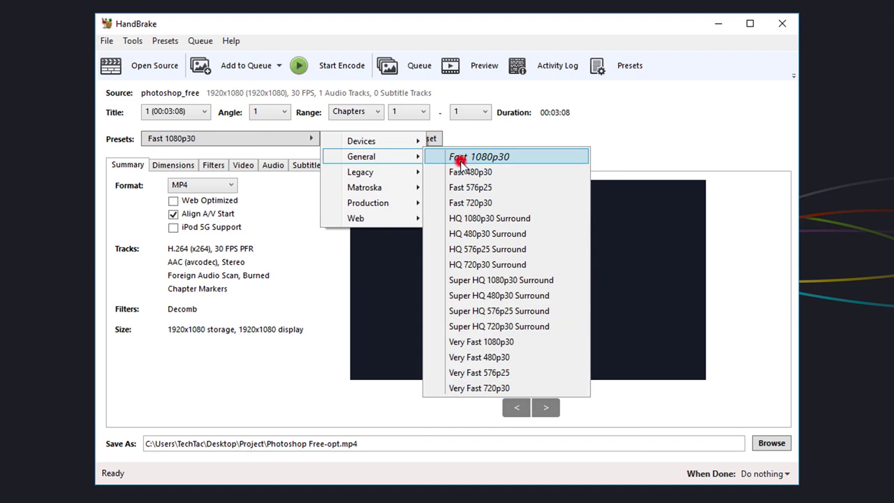
left_click(173, 202)
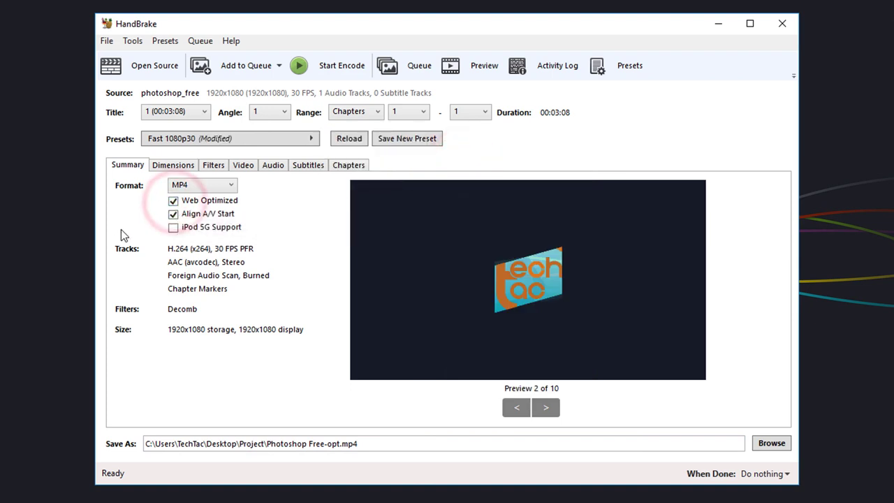
Switch Dimensions cropping to Custom with all four edges at 0.
left_click(169, 166)
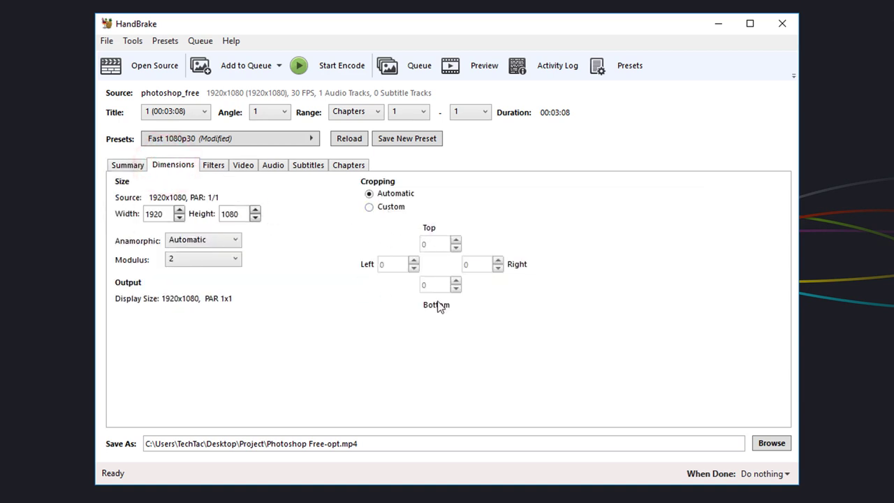
left_click(369, 207)
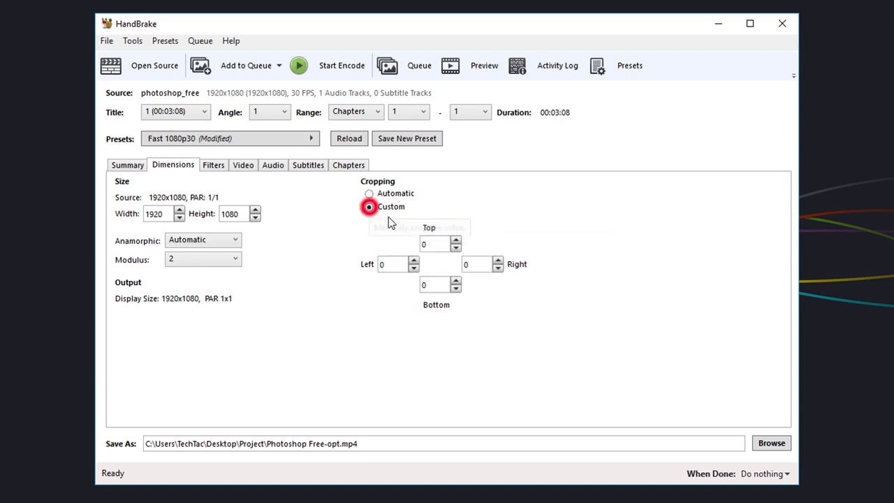
left_click(434, 244)
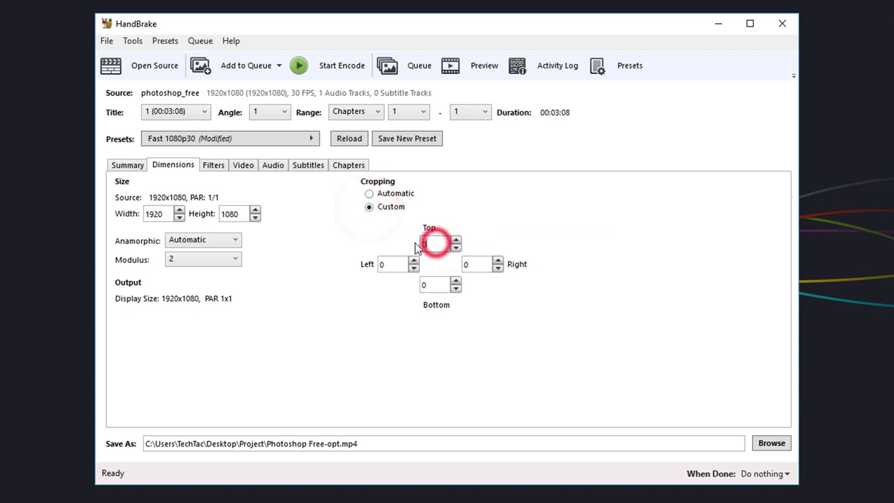
left_click(483, 338)
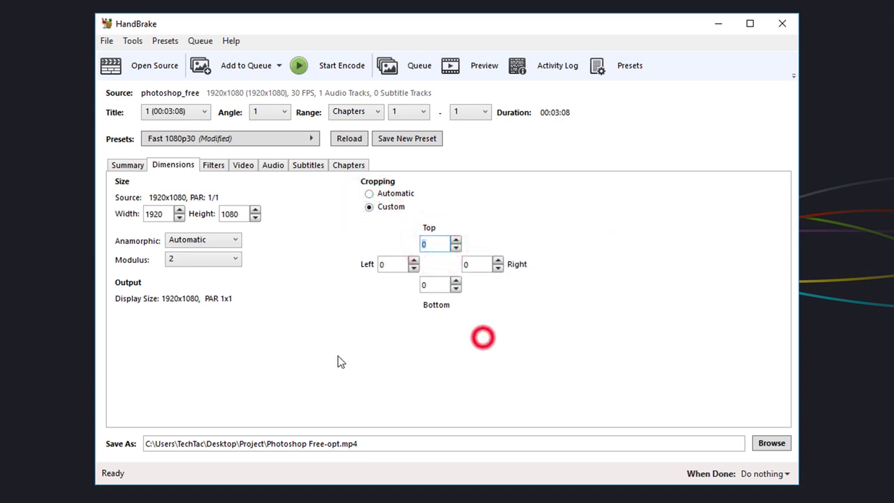
Review the Filters, Video, Audio, Subtitles and Chapters settings, ending on Summary.
left_click(214, 168)
left_click(243, 166)
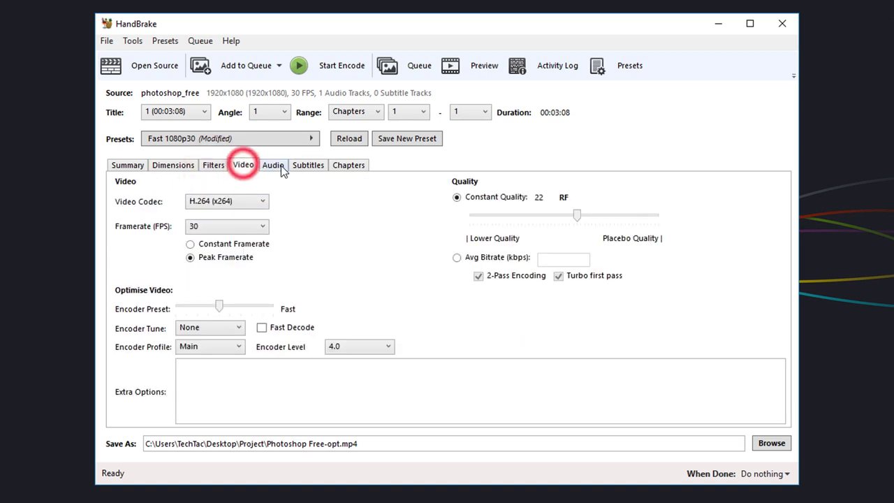
left_click(277, 167)
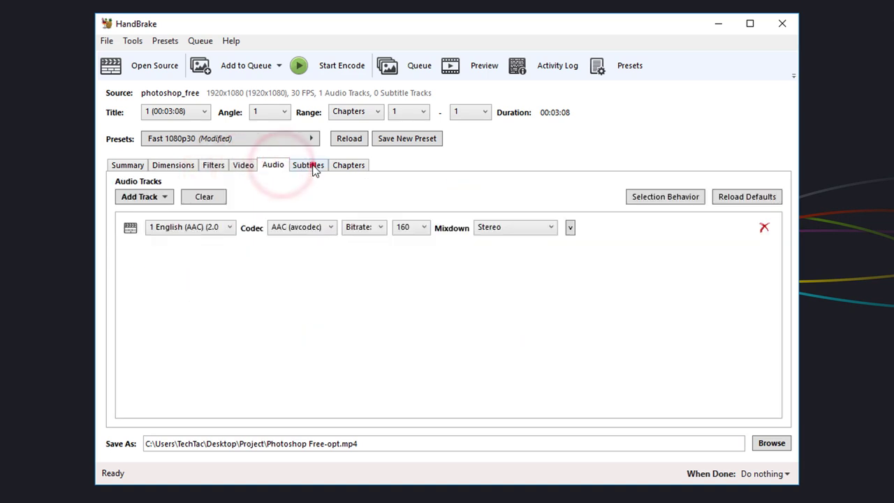
left_click(314, 168)
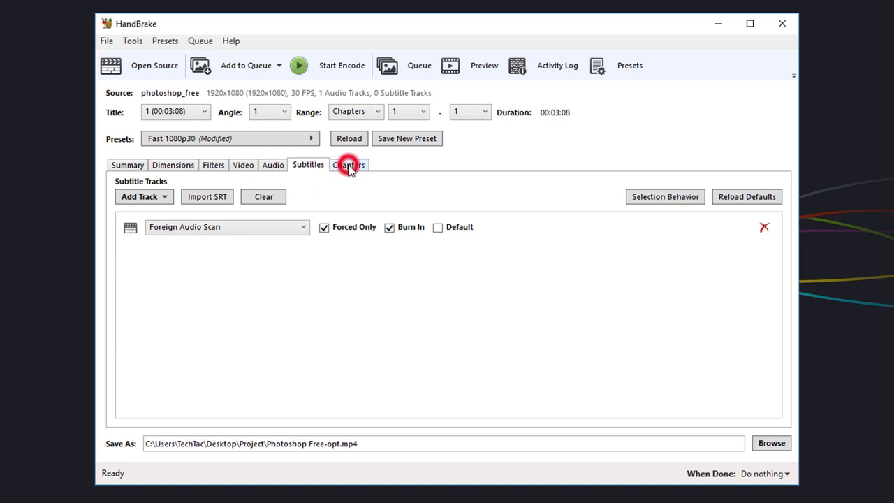
left_click(349, 168)
left_click(129, 168)
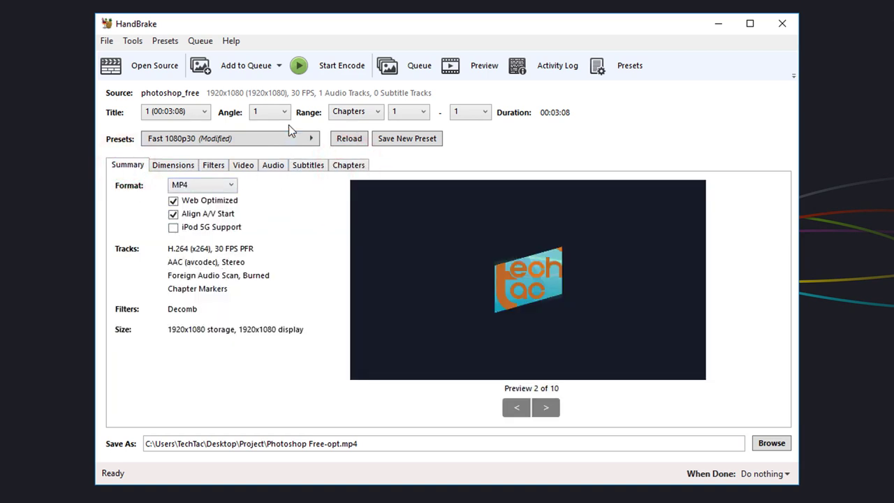
Start the encode to produce the 15.4 MB Photoshop Free-opt.mp4.
left_click(300, 70)
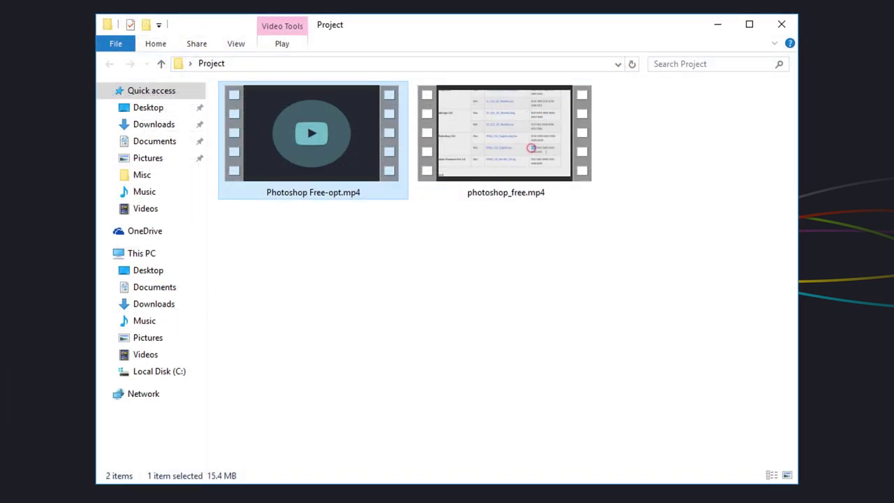
right_click(371, 142)
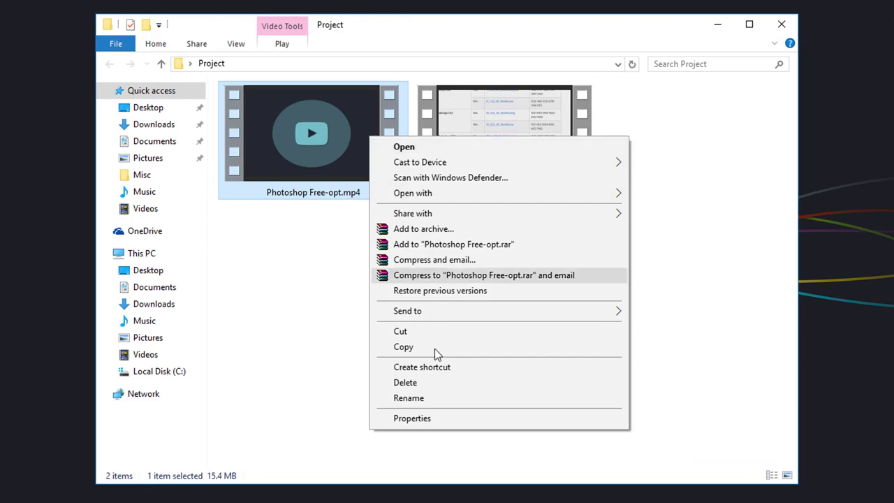
left_click(424, 418)
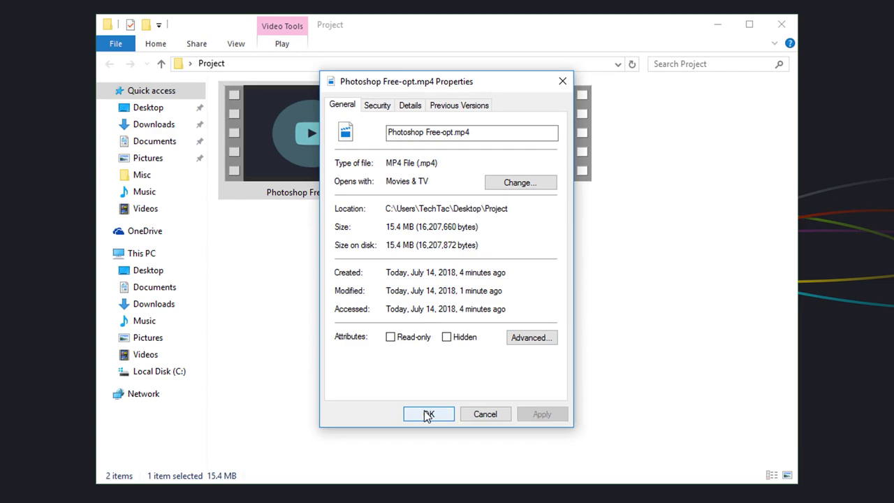
left_click(427, 415)
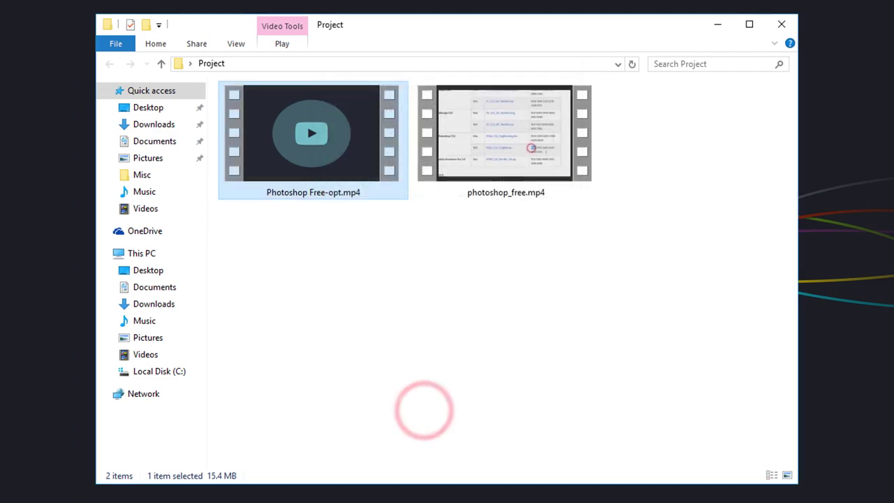